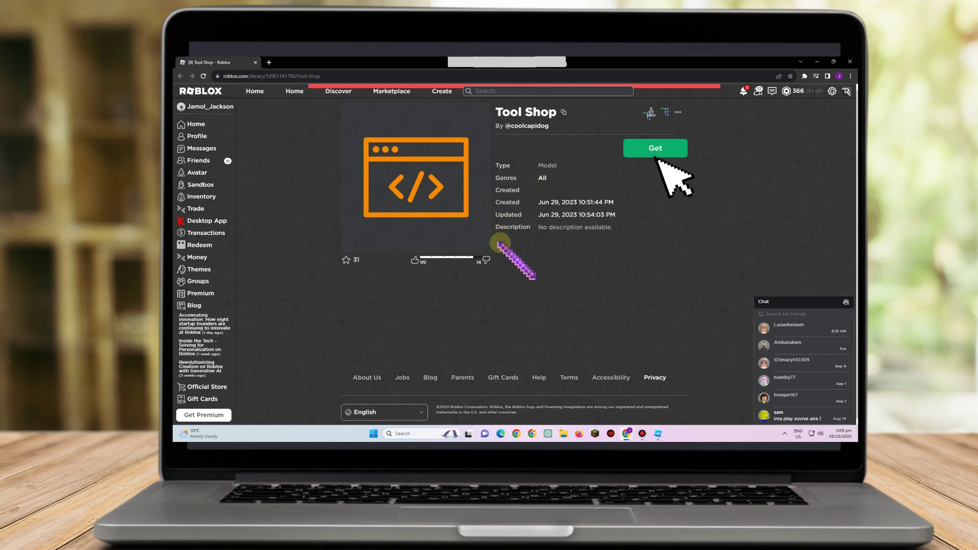
Get the free Tool Shop model from its library page, then return to the Baseplate place.
{"action": "left_click", "coordinate": [632, 151]}
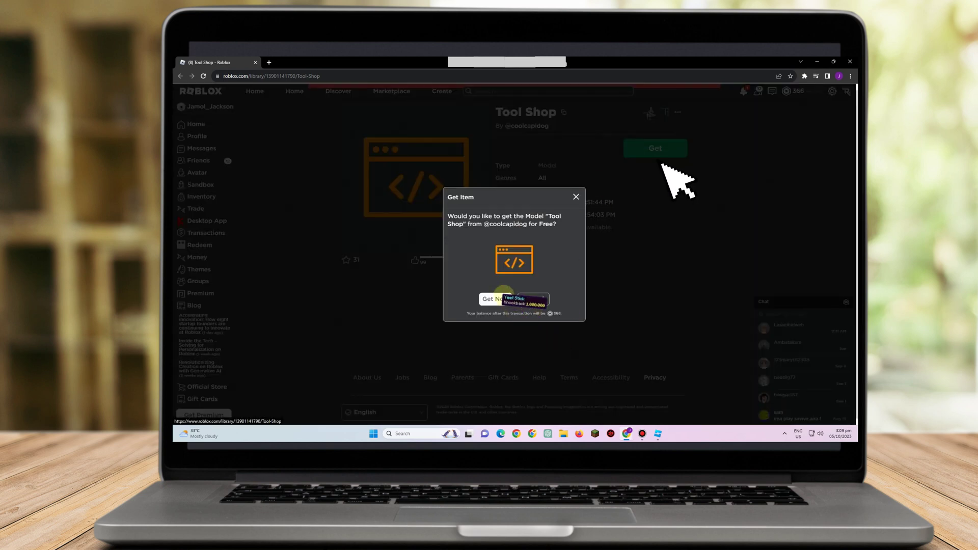
{"action": "left_click", "coordinate": [502, 301]}
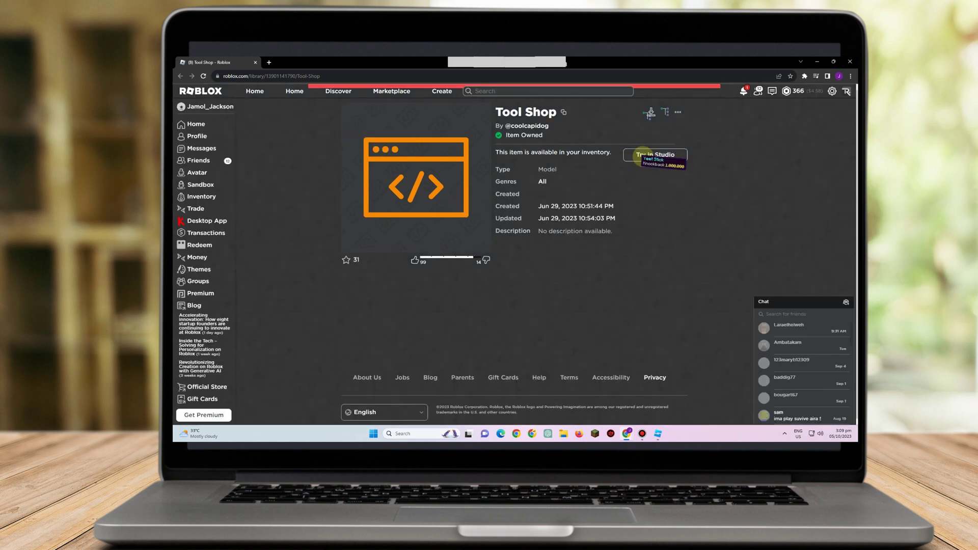
{"action": "left_click", "coordinate": [658, 433]}
Close the Terrain Editor and insert Tool Shop from My Models, accepting its scripts warning.
{"action": "left_click", "coordinate": [259, 70]}
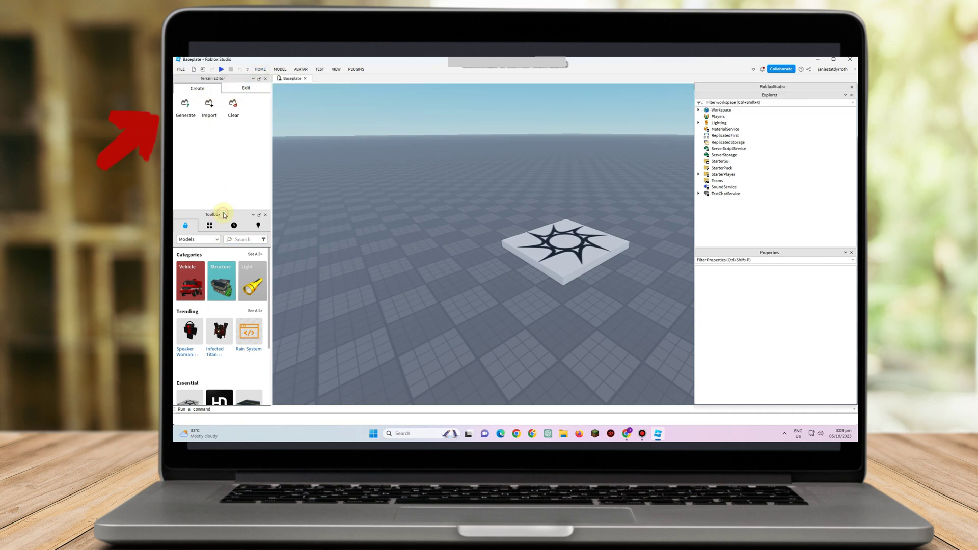
{"action": "left_click", "coordinate": [265, 79]}
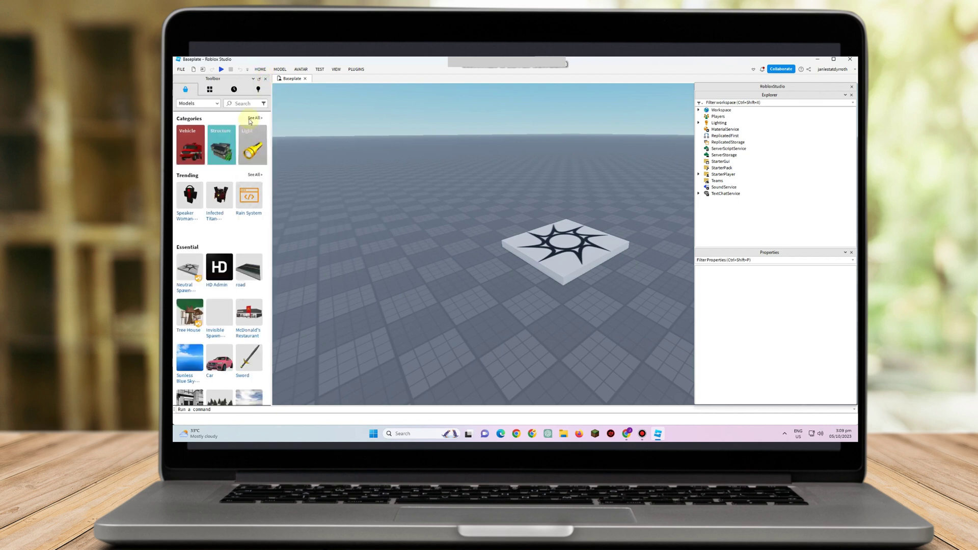
{"action": "left_click", "coordinate": [214, 92]}
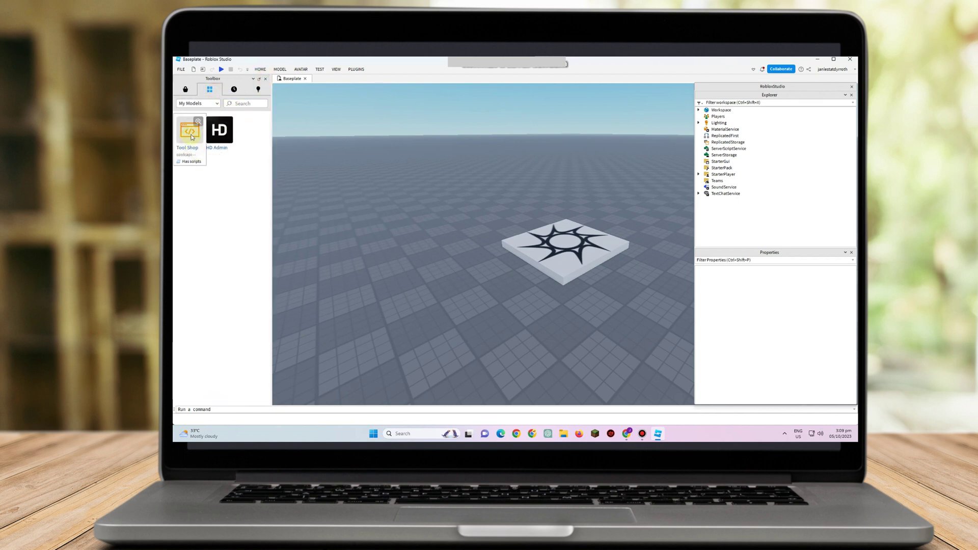
{"action": "left_click", "coordinate": [231, 161]}
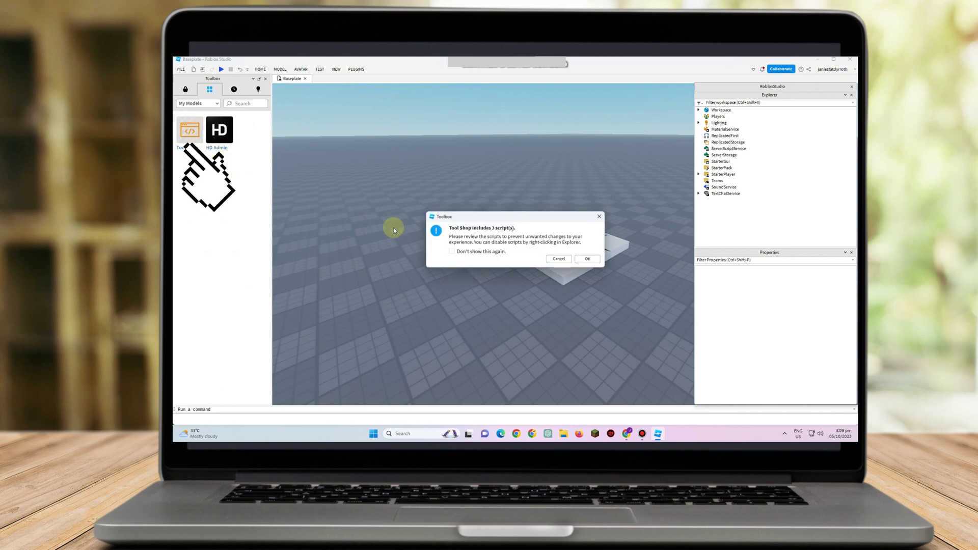
{"action": "left_click", "coordinate": [580, 264]}
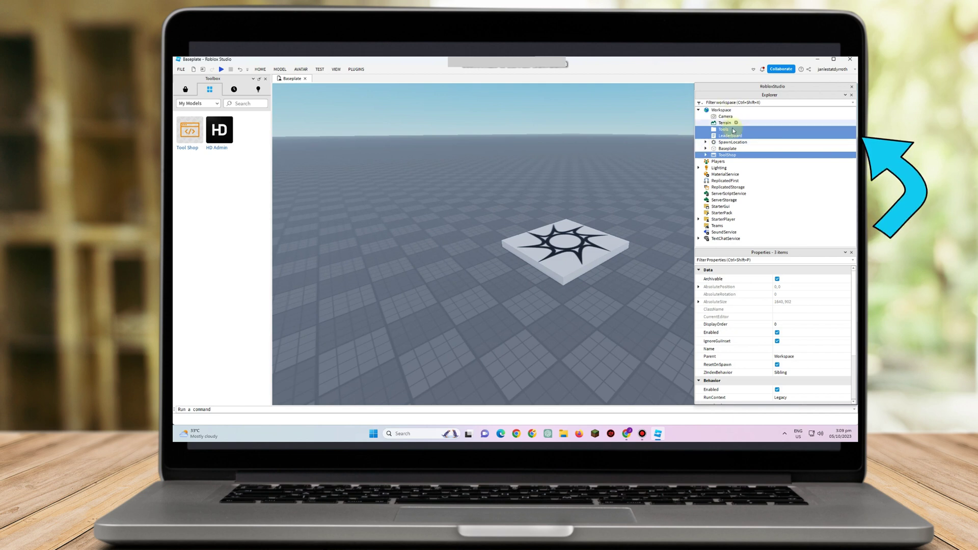
Move the Tools folder on its own into ReplicatedStorage.
{"action": "left_click_drag", "start_coordinate": [726, 131], "coordinate": [739, 187]}
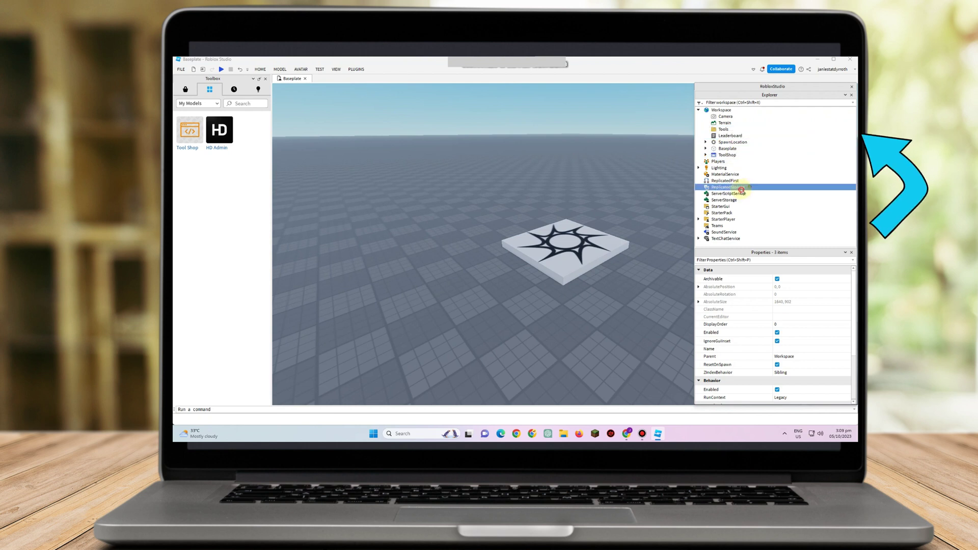
{"action": "left_click", "coordinate": [724, 130]}
{"action": "left_click_drag", "start_coordinate": [724, 132], "coordinate": [748, 187]}
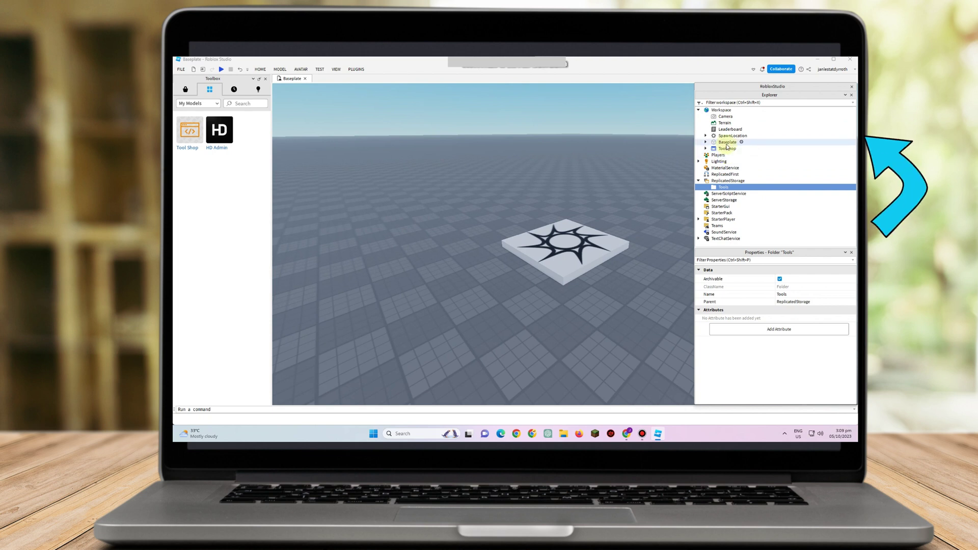
Put the Leaderboard script in ServerScriptService and the ToolShop GUI in StarterGui.
{"action": "left_click_drag", "start_coordinate": [729, 130], "coordinate": [741, 196]}
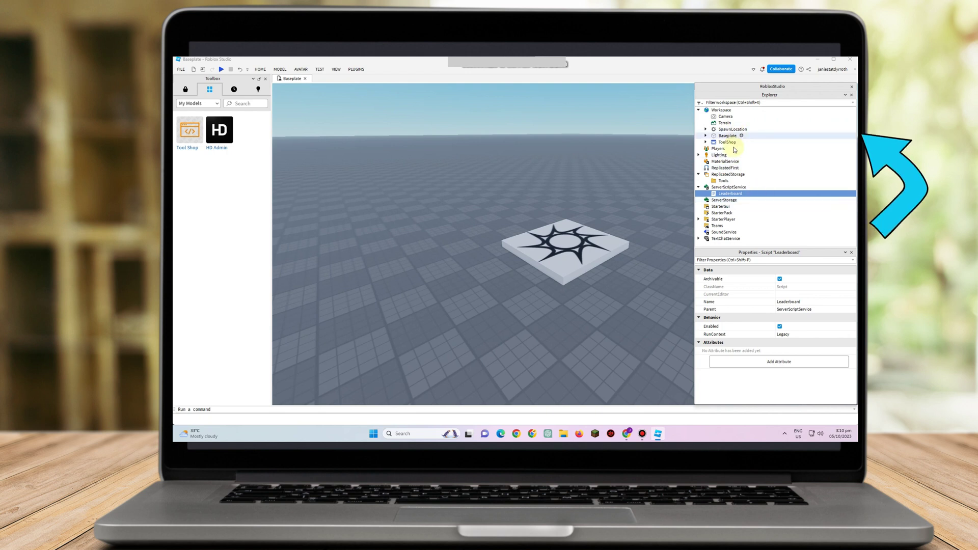
{"action": "left_click_drag", "start_coordinate": [727, 142], "coordinate": [726, 208]}
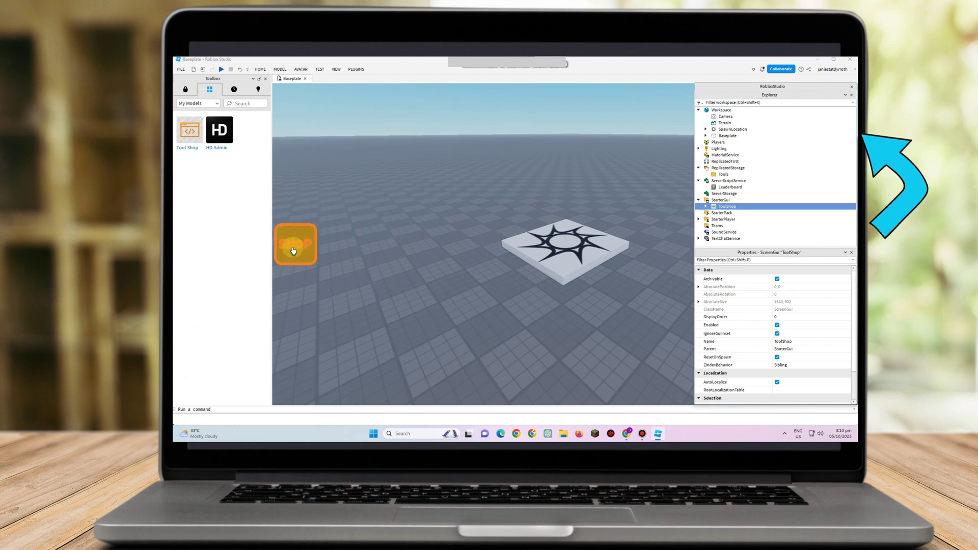
Insert the marketplace Sword into StarterPack, accepting its scripts warning.
{"action": "left_click", "coordinate": [186, 90]}
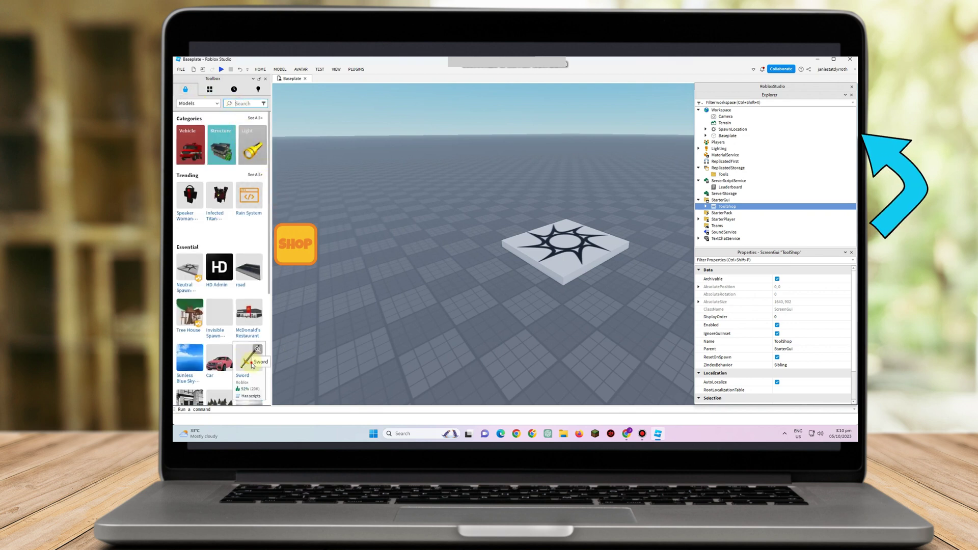
{"action": "left_click_drag", "start_coordinate": [337, 331], "coordinate": [345, 320]}
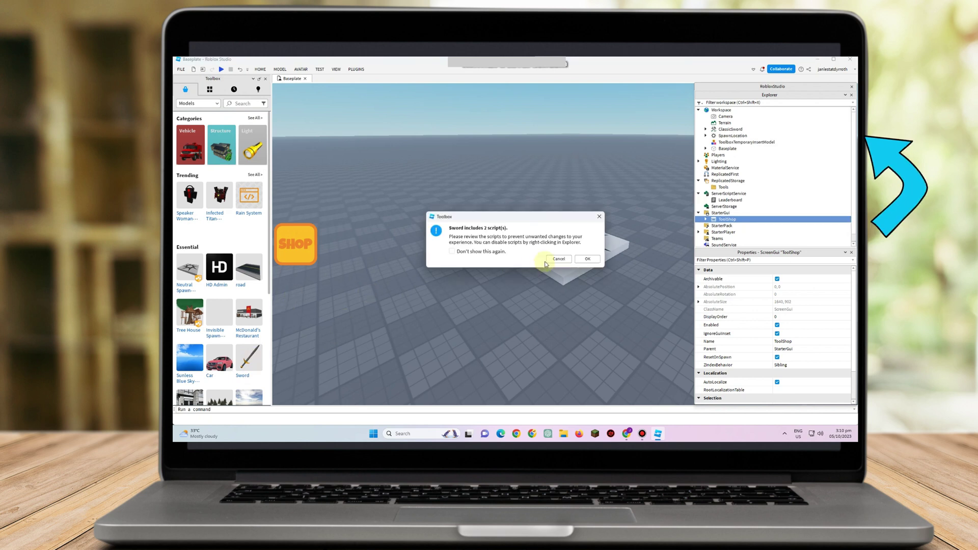
{"action": "left_click", "coordinate": [586, 259]}
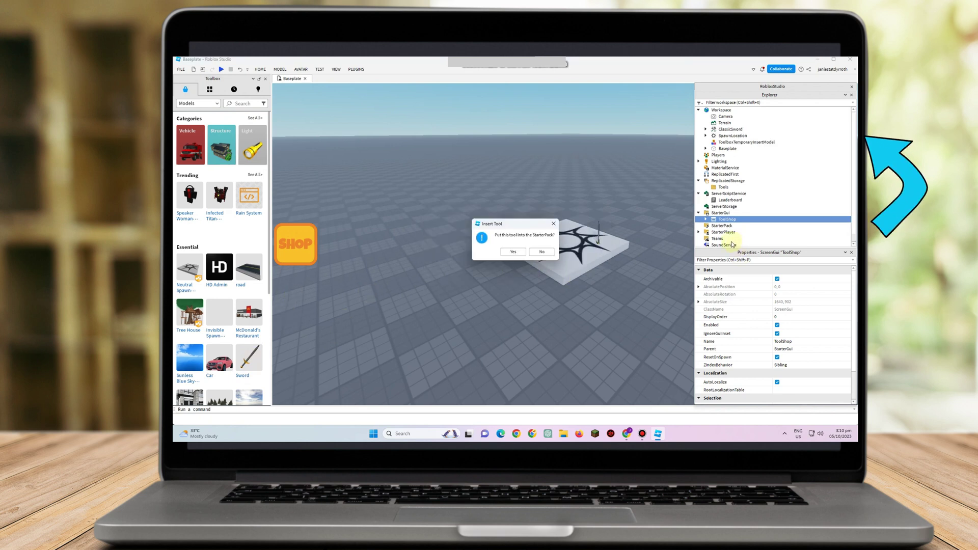
{"action": "left_click", "coordinate": [513, 251]}
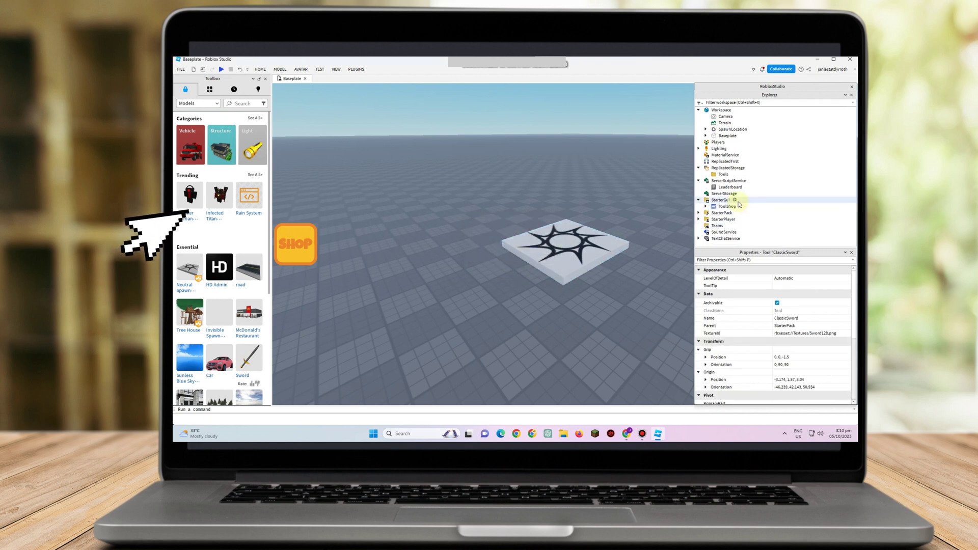
Move ClassicSword from StarterPack into the Tools folder in ReplicatedStorage.
{"action": "left_click", "coordinate": [729, 214]}
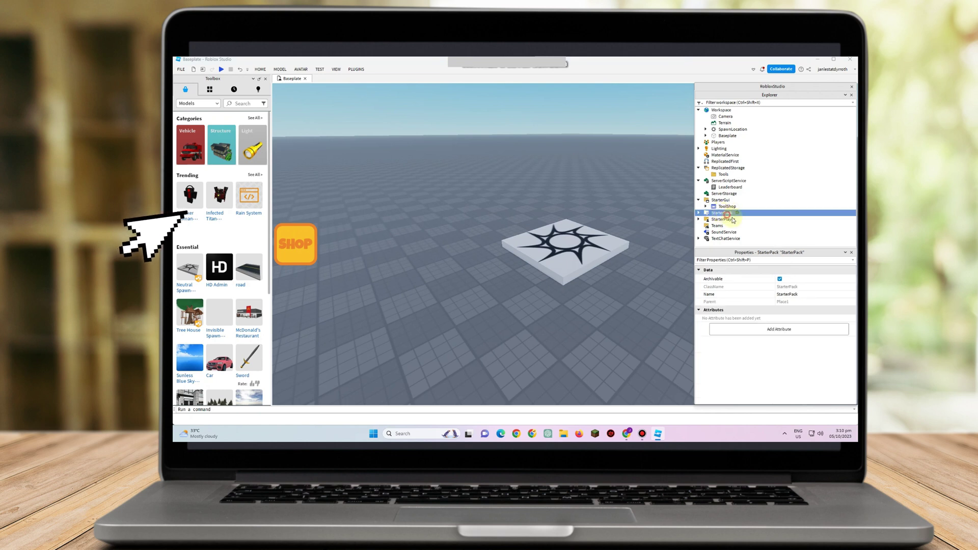
{"action": "left_click", "coordinate": [726, 213]}
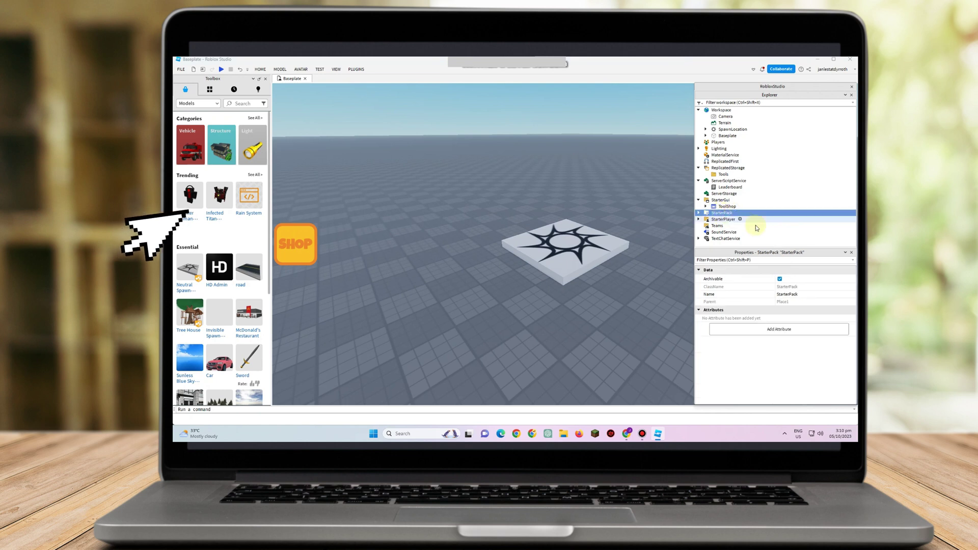
{"action": "left_click", "coordinate": [644, 213]}
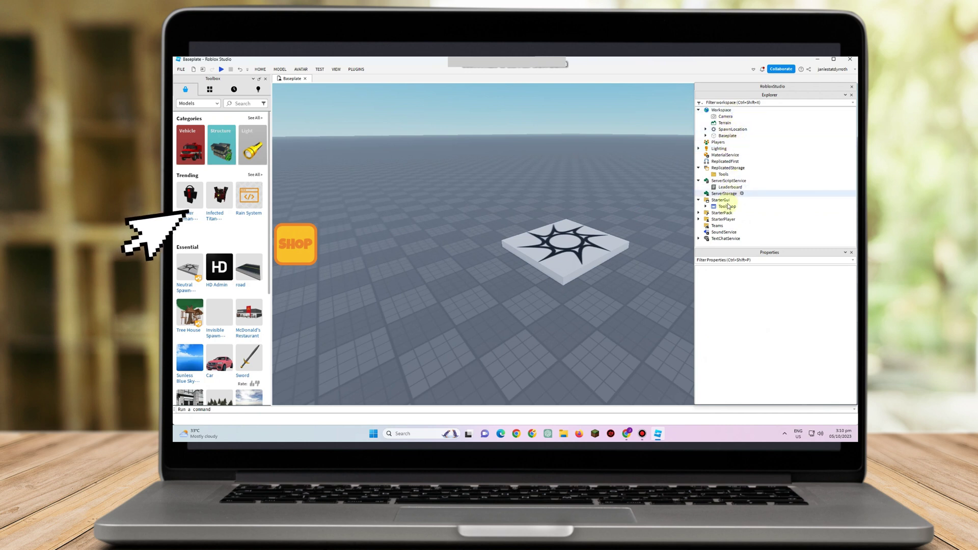
{"action": "left_click", "coordinate": [699, 212]}
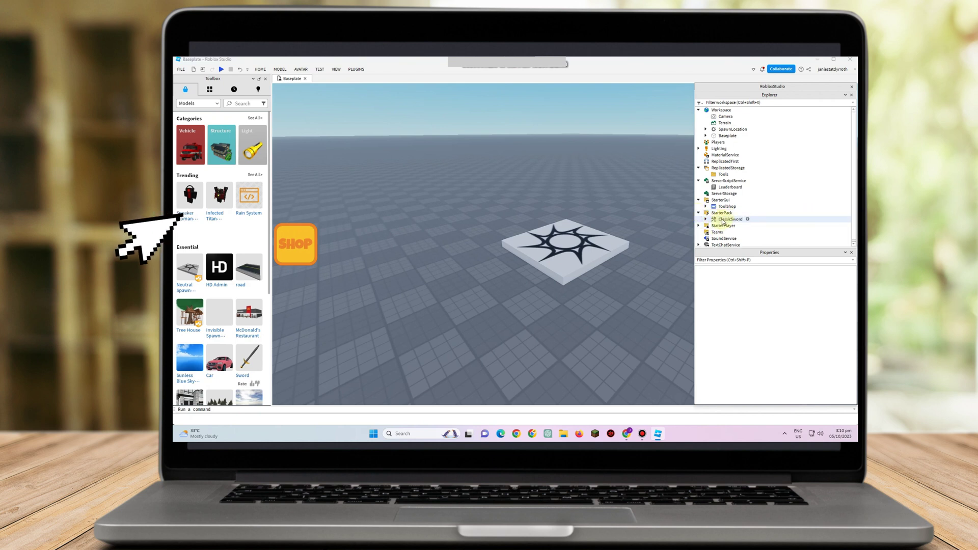
{"action": "left_click_drag", "start_coordinate": [727, 220], "coordinate": [734, 175]}
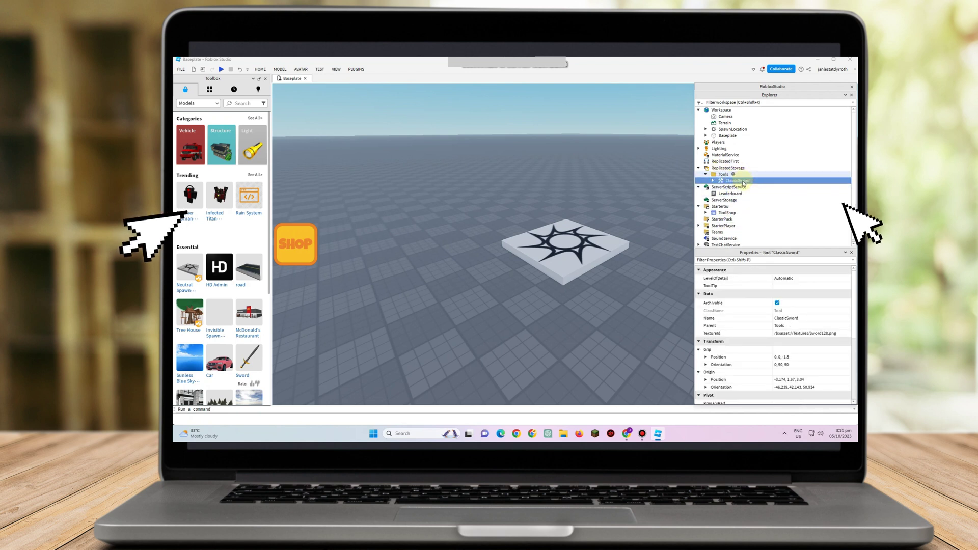
Rename ClassicSword in the Tools folder to Sword.
{"action": "left_click", "coordinate": [747, 182]}
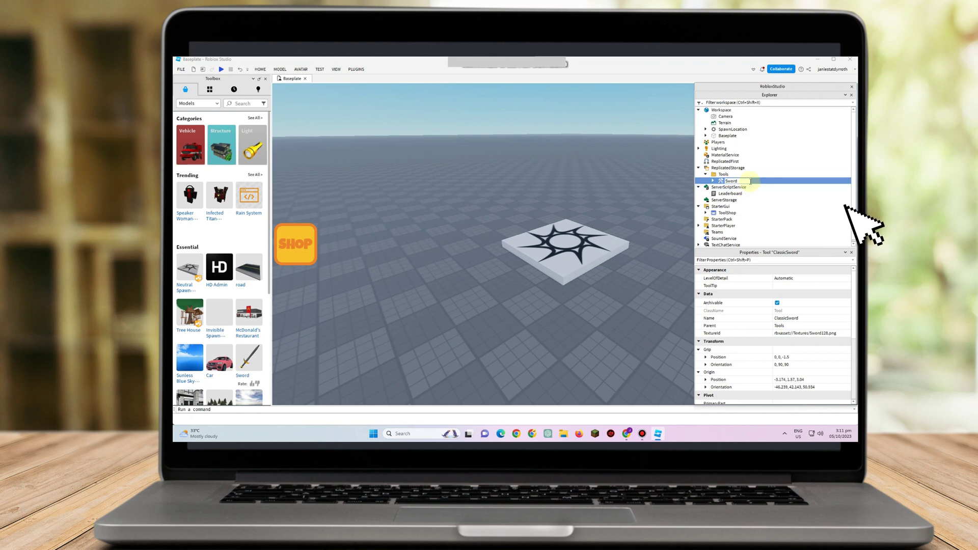
{"action": "key", "text": "Return"}
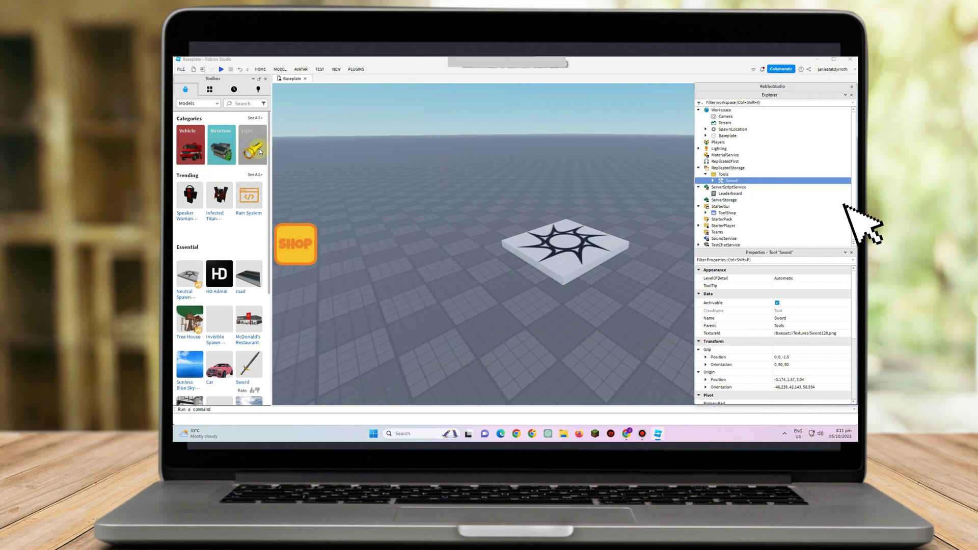
{"action": "scroll", "coordinate": [236, 211], "scroll_direction": "down", "scroll_amount": 3}
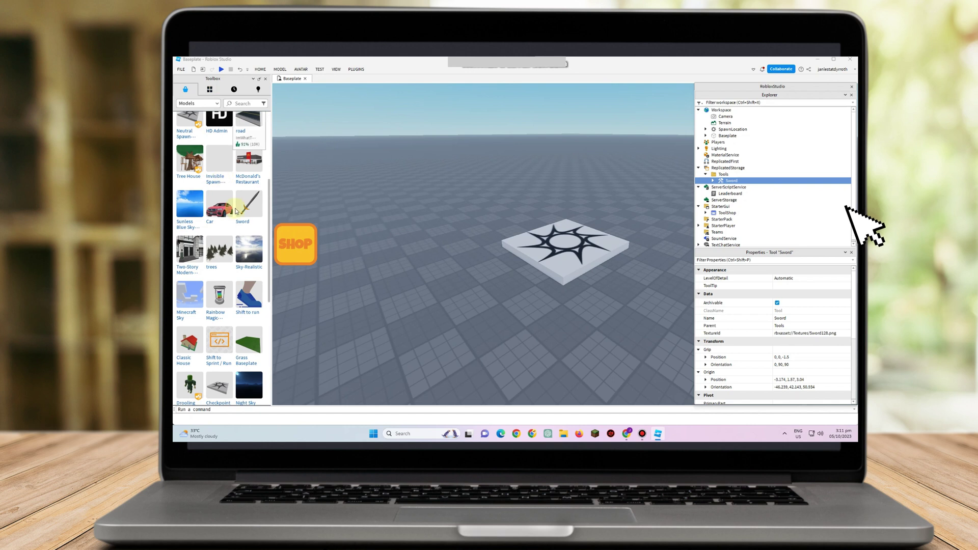
{"action": "scroll", "coordinate": [232, 161], "scroll_direction": "up", "scroll_amount": 1}
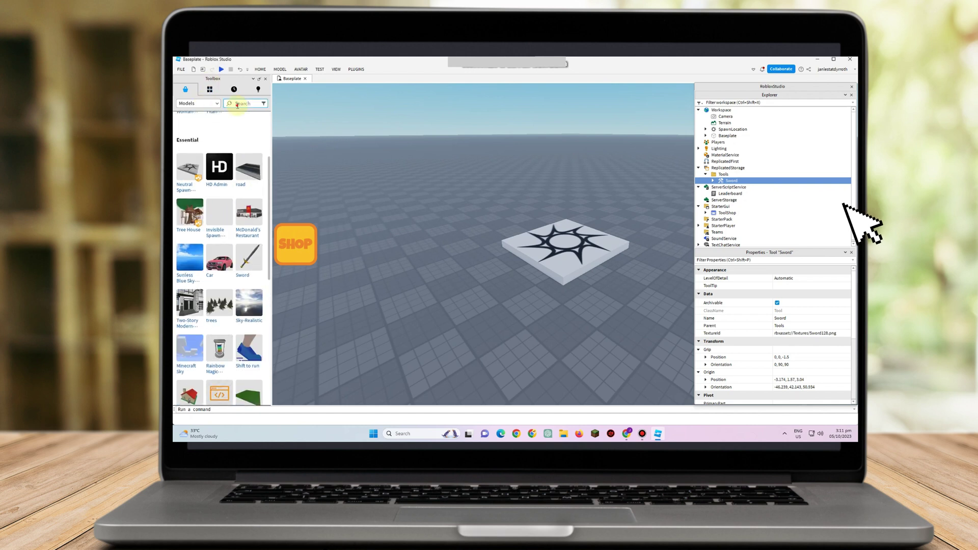
Search the Toolbox for 'gun', insert the Mini Gun, and move it into ReplicatedStorage > Tools.
{"action": "type", "text": "gu"}
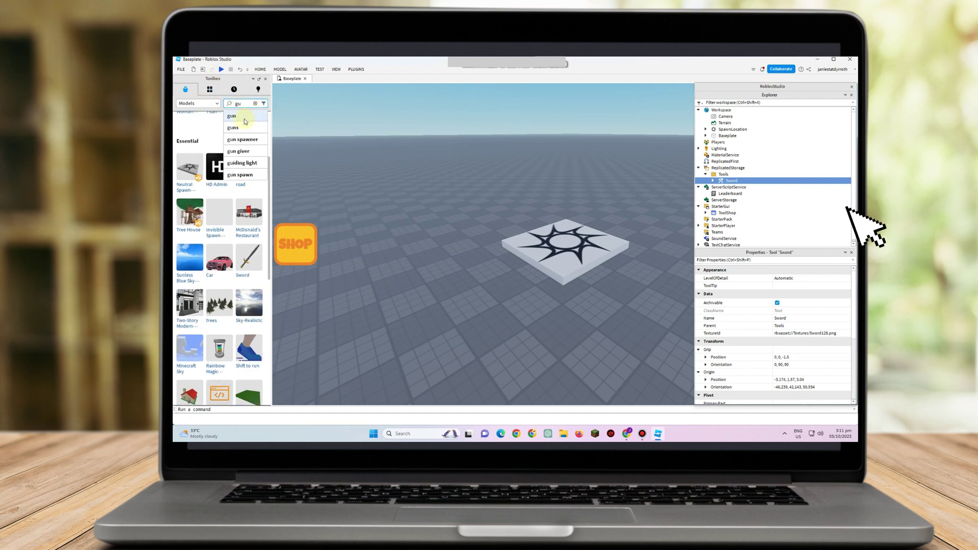
{"action": "left_click", "coordinate": [232, 116]}
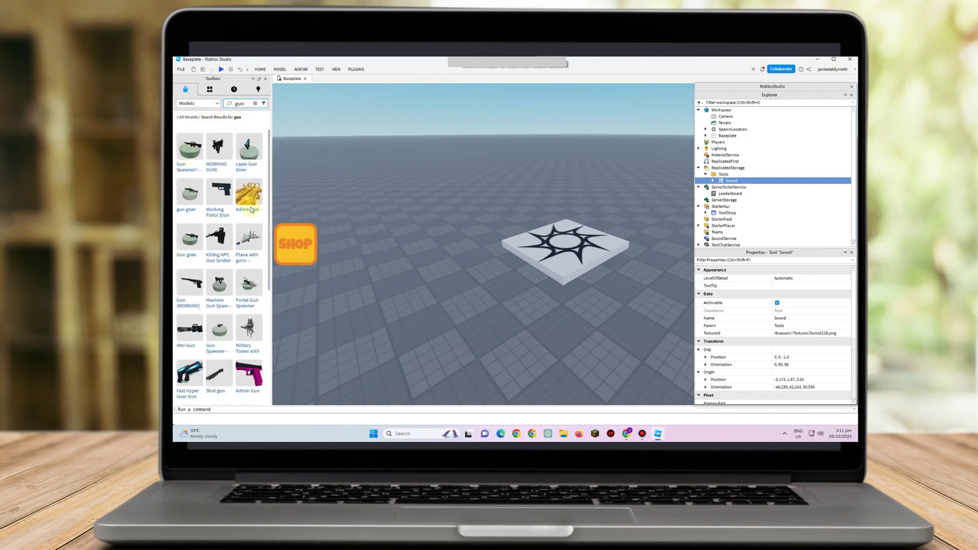
{"action": "scroll", "coordinate": [239, 214], "scroll_direction": "down", "scroll_amount": 3}
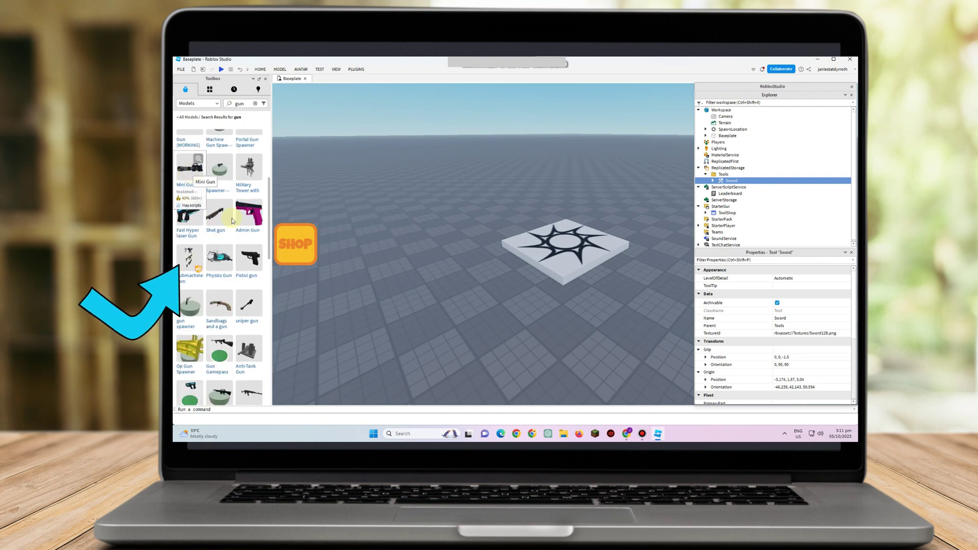
{"action": "left_click_drag", "start_coordinate": [233, 220], "coordinate": [387, 260]}
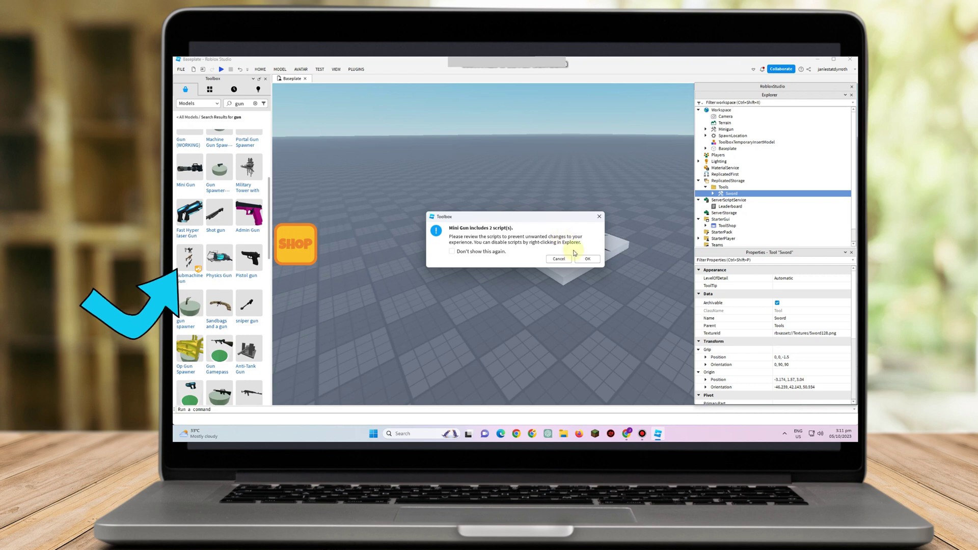
{"action": "left_click", "coordinate": [586, 259]}
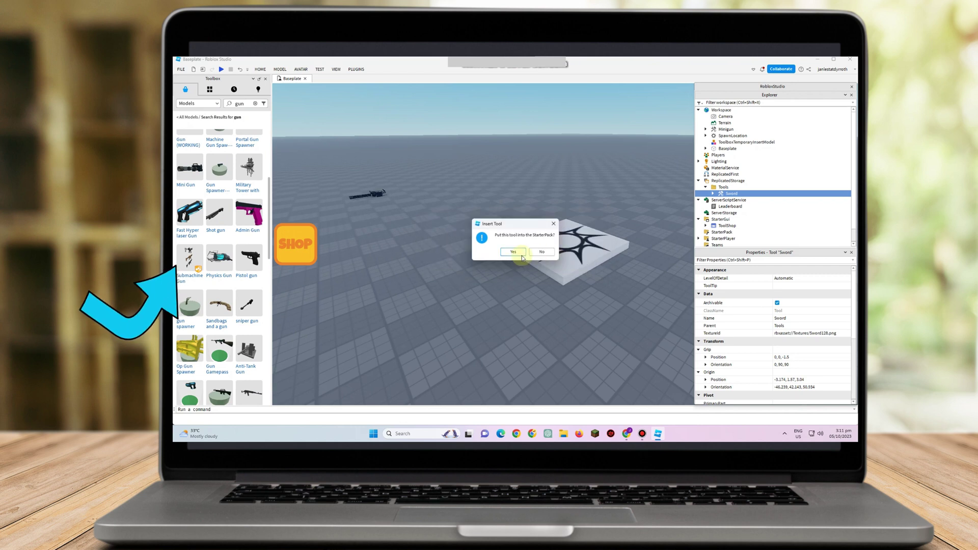
{"action": "left_click", "coordinate": [516, 252]}
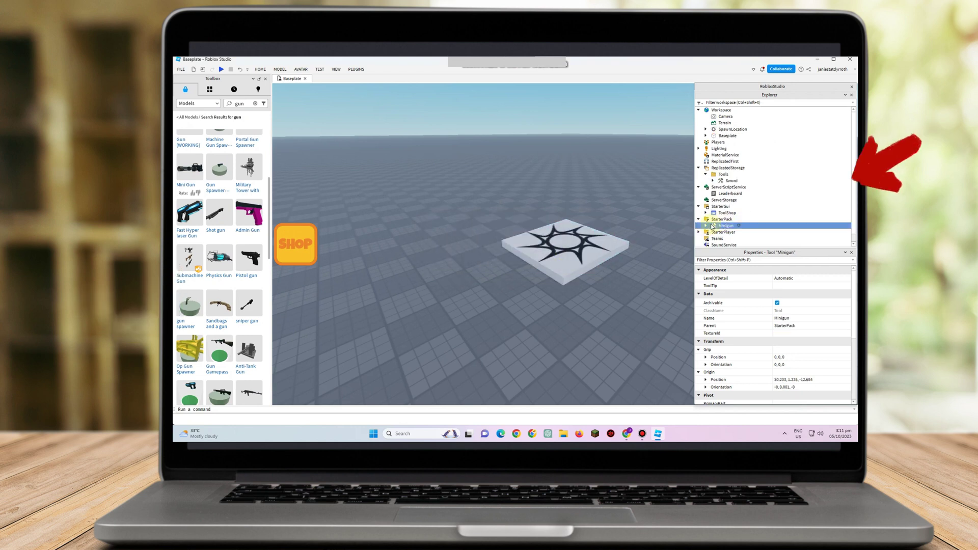
{"action": "left_click_drag", "start_coordinate": [725, 228], "coordinate": [736, 175]}
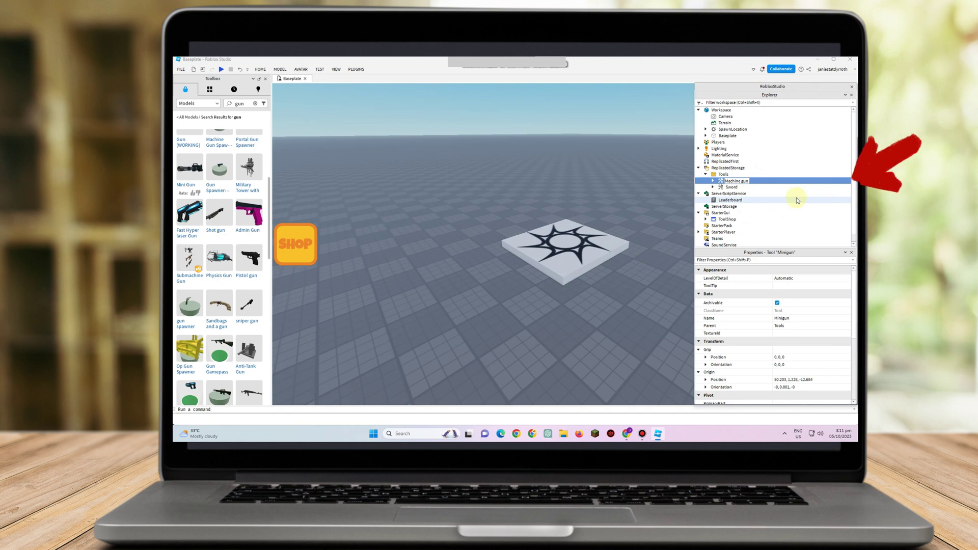
Confirm the gun tool's new name, Machine gun.
{"action": "key", "text": "Return"}
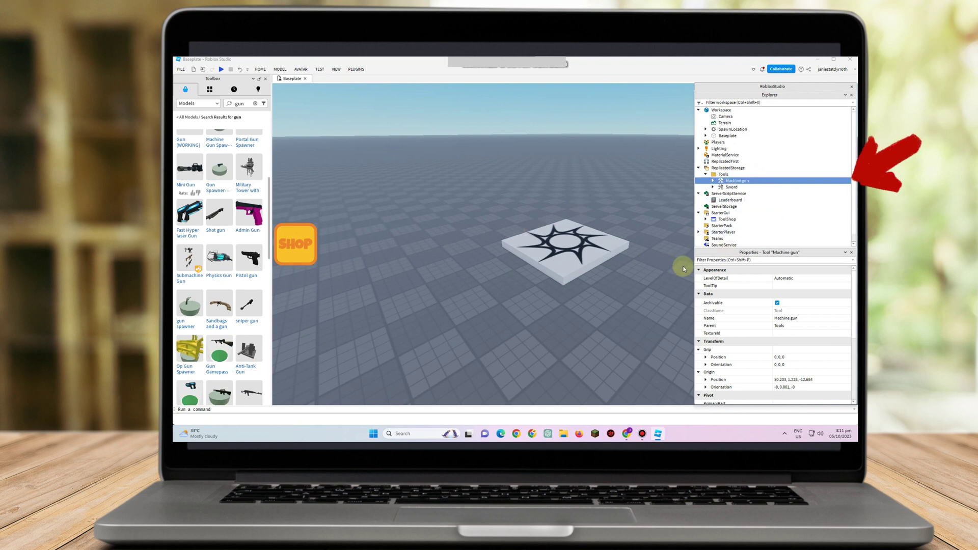
Insert an IntValue into the Machine gun tool and select it.
{"action": "left_click", "coordinate": [753, 181]}
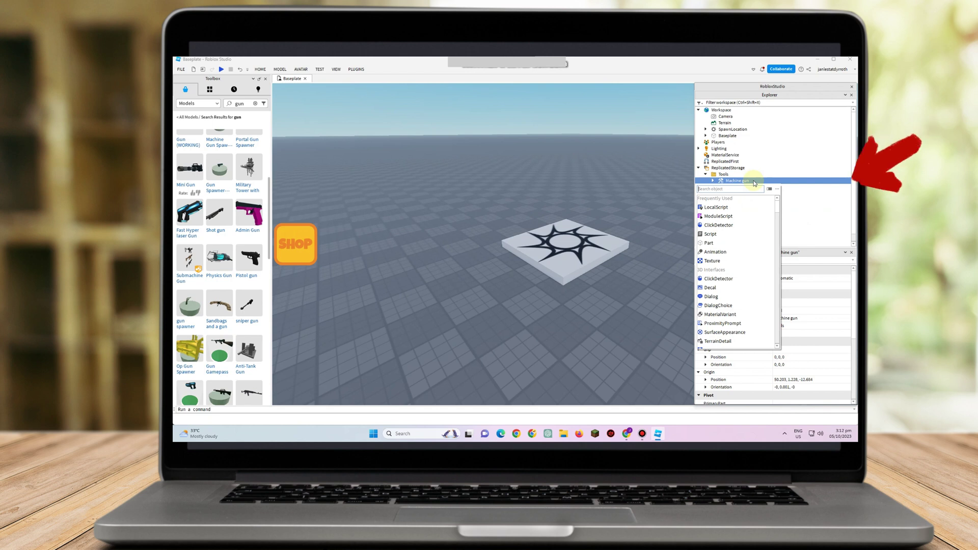
{"action": "type", "text": "in"}
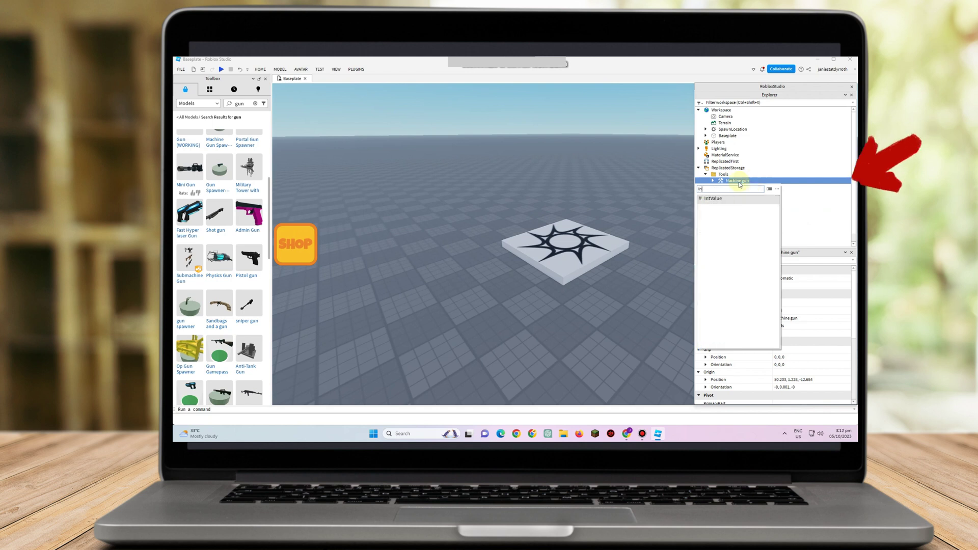
{"action": "left_click", "coordinate": [715, 199]}
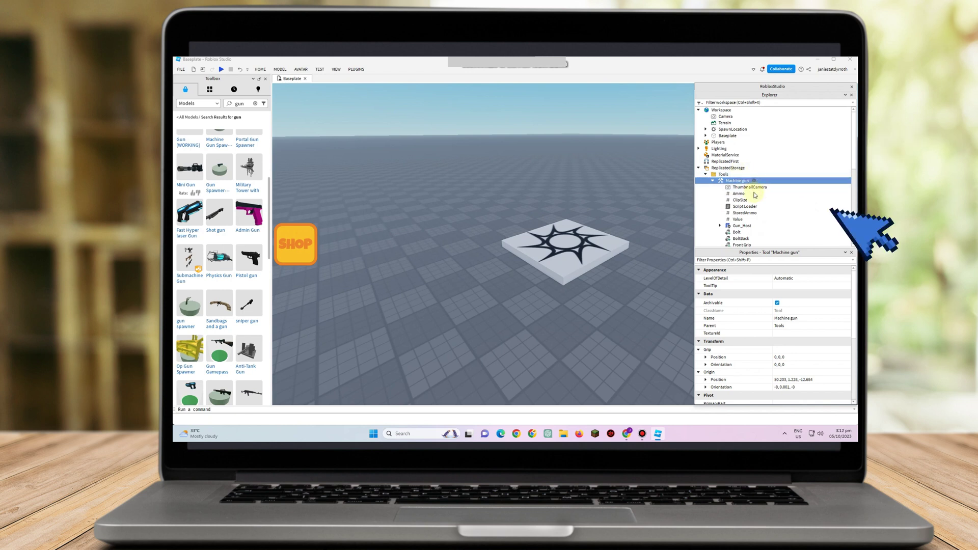
{"action": "left_click", "coordinate": [739, 220]}
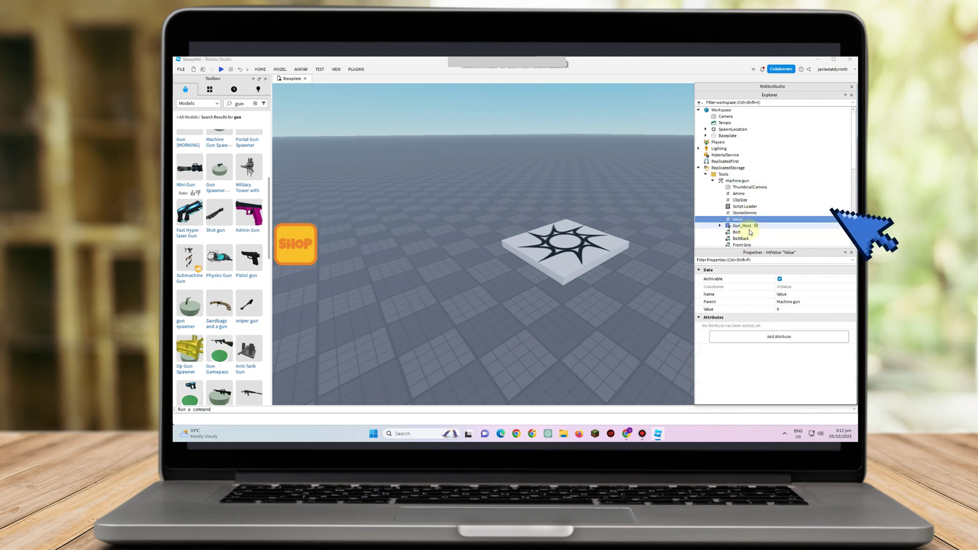
{"action": "scroll", "coordinate": [760, 224], "scroll_direction": "down", "scroll_amount": 1}
{"action": "scroll", "coordinate": [759, 224], "scroll_direction": "down", "scroll_amount": 3}
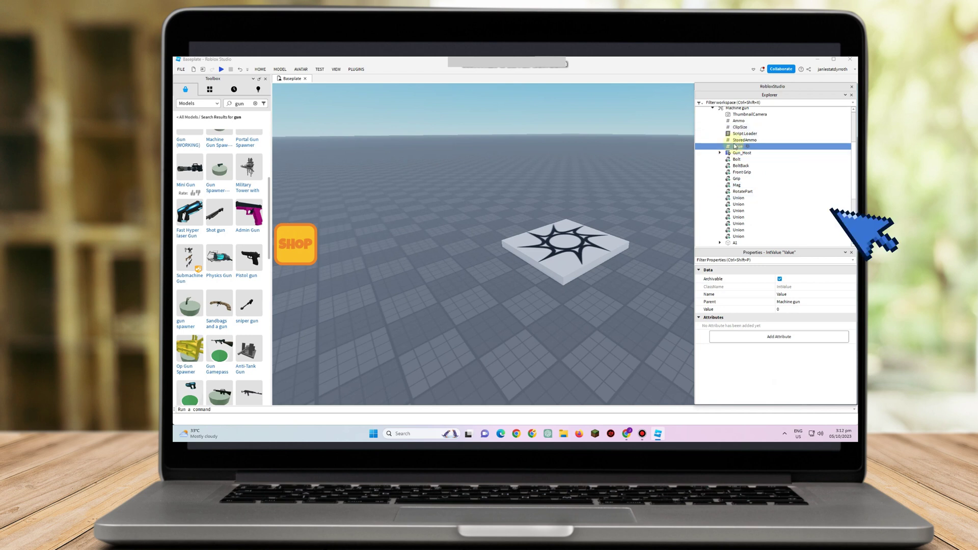
Rename the IntValue to Price and set its Value to 500.
{"action": "left_click", "coordinate": [737, 148]}
{"action": "type", "text": "Price"}
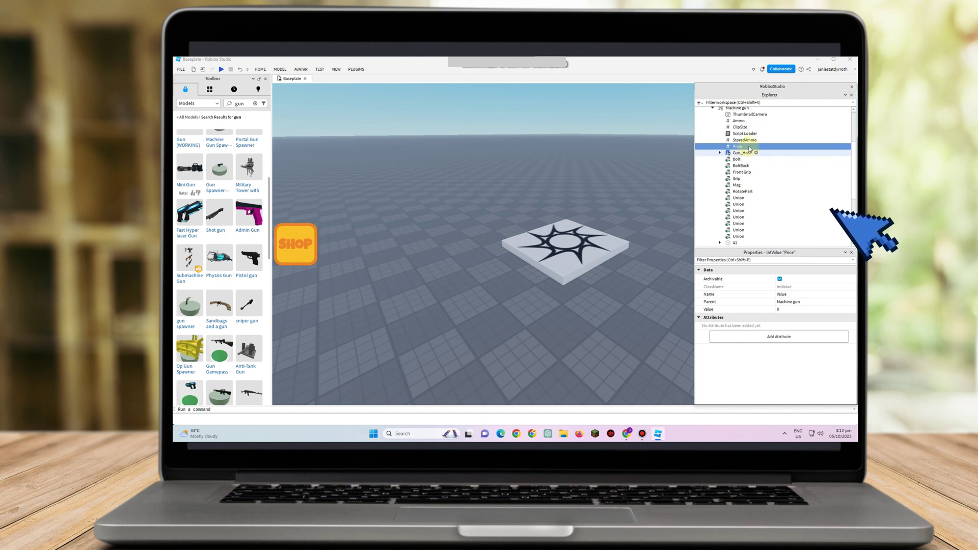
{"action": "key", "text": "Return"}
{"action": "mouse_move", "coordinate": [757, 154]}
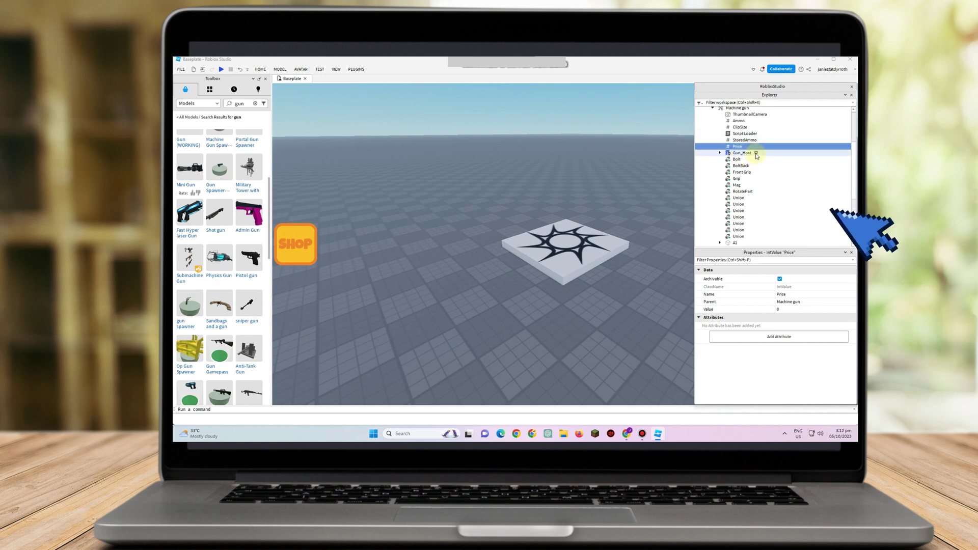
{"action": "left_click", "coordinate": [784, 310]}
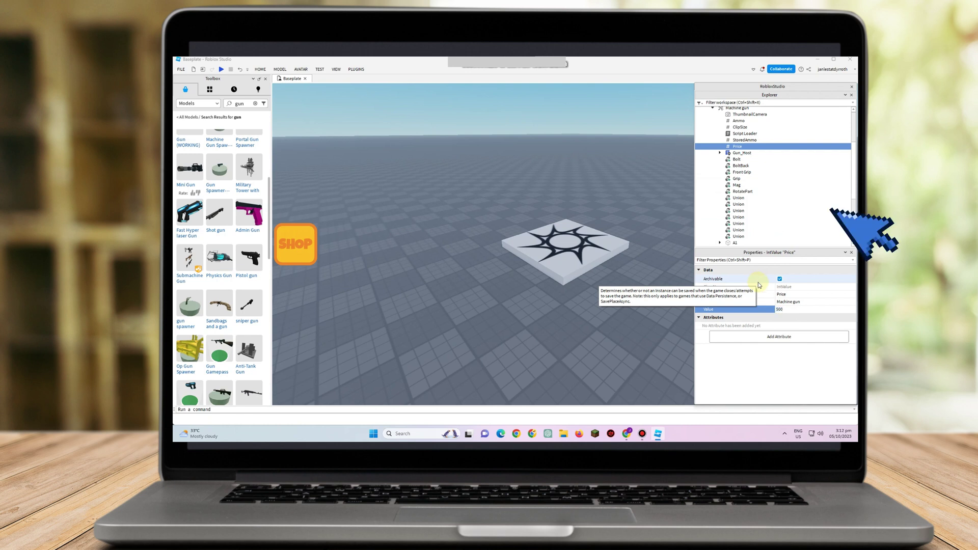
{"action": "key", "text": "Return"}
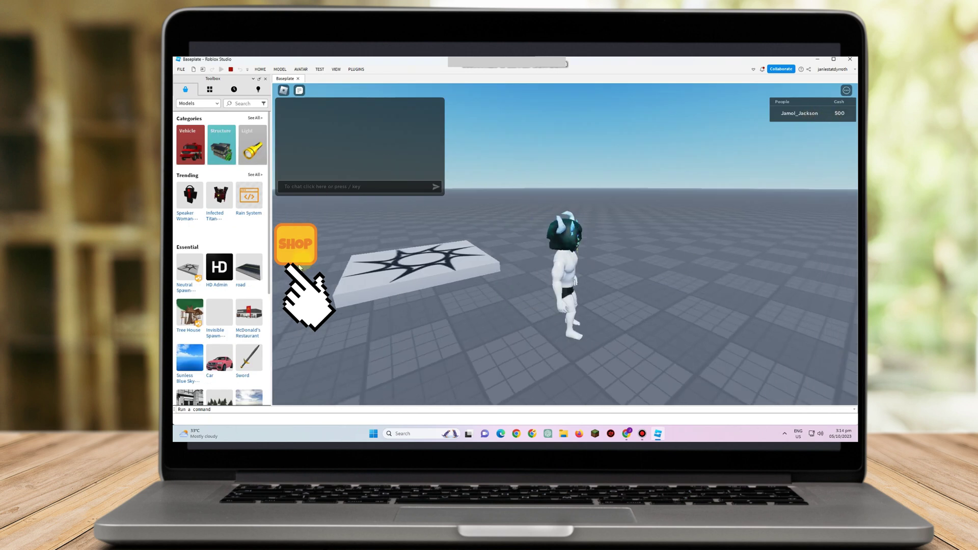
In play mode, open SHOP, buy the 500$ Machine Gun, and equip it from the hotbar.
{"action": "left_click", "coordinate": [299, 237]}
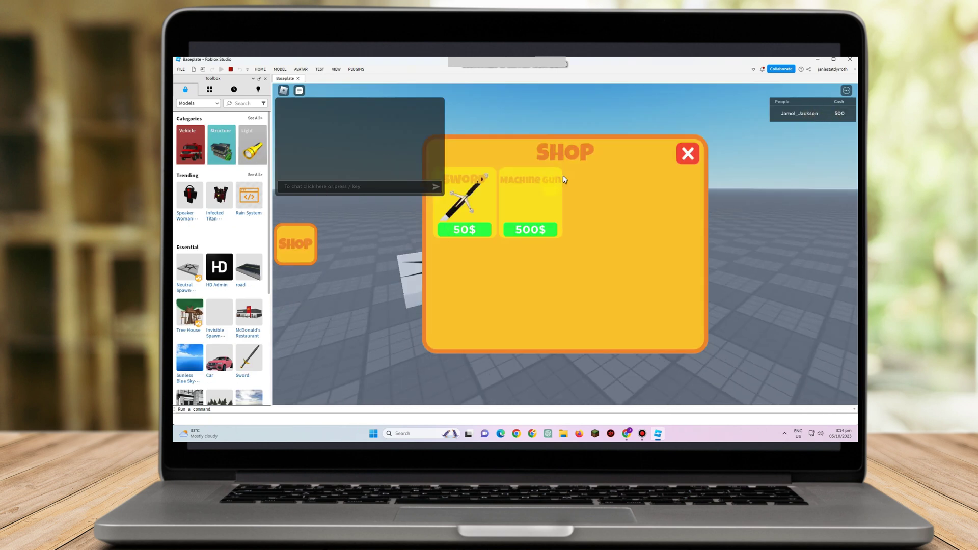
{"action": "left_click", "coordinate": [532, 230]}
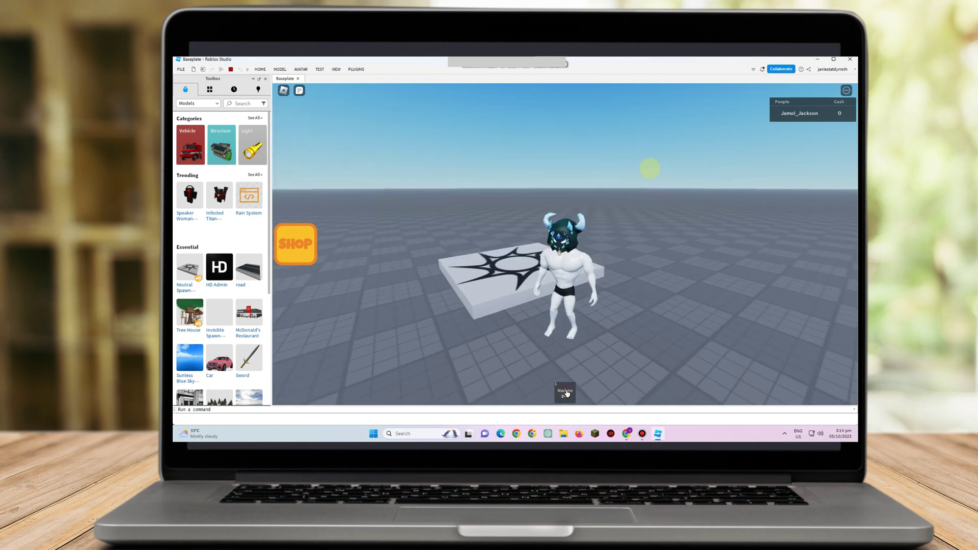
{"action": "left_click", "coordinate": [567, 393]}
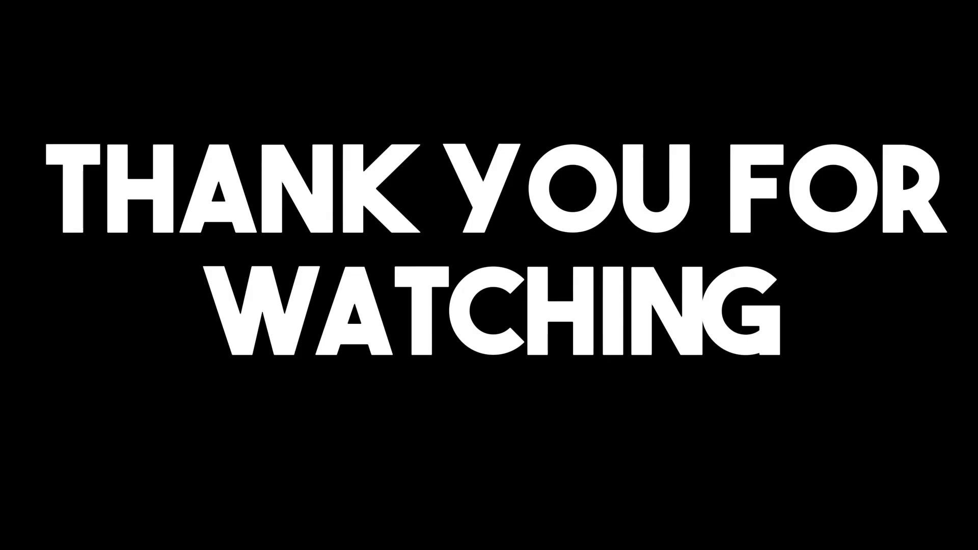